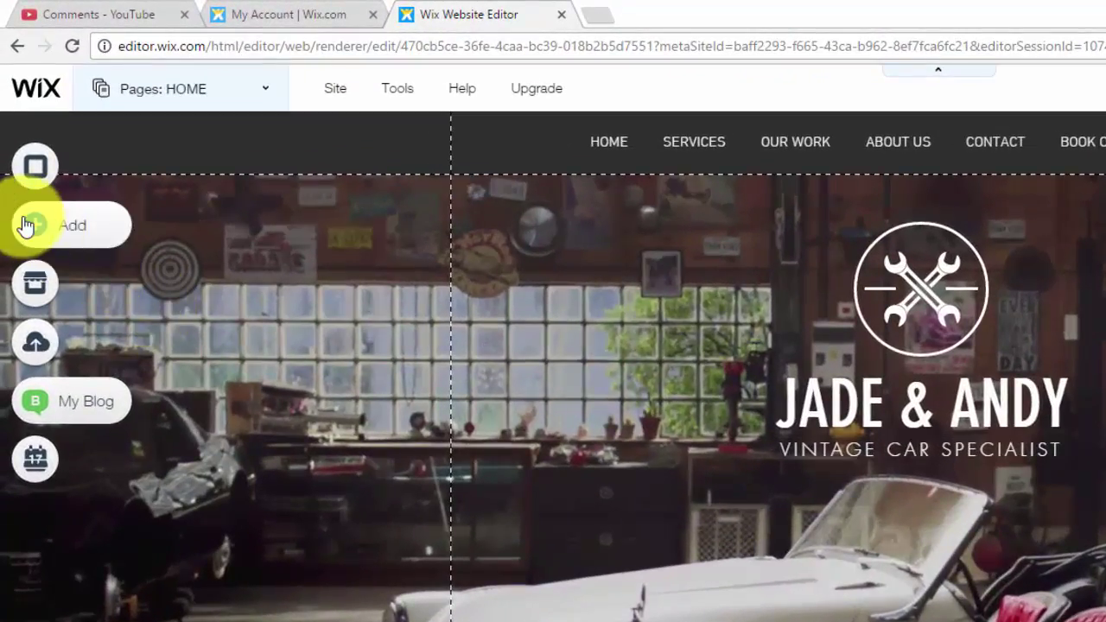
Step: Show the Lightbox templates in the Add panel and browse them, returning to Welcome (Full Screen)
click(26, 225)
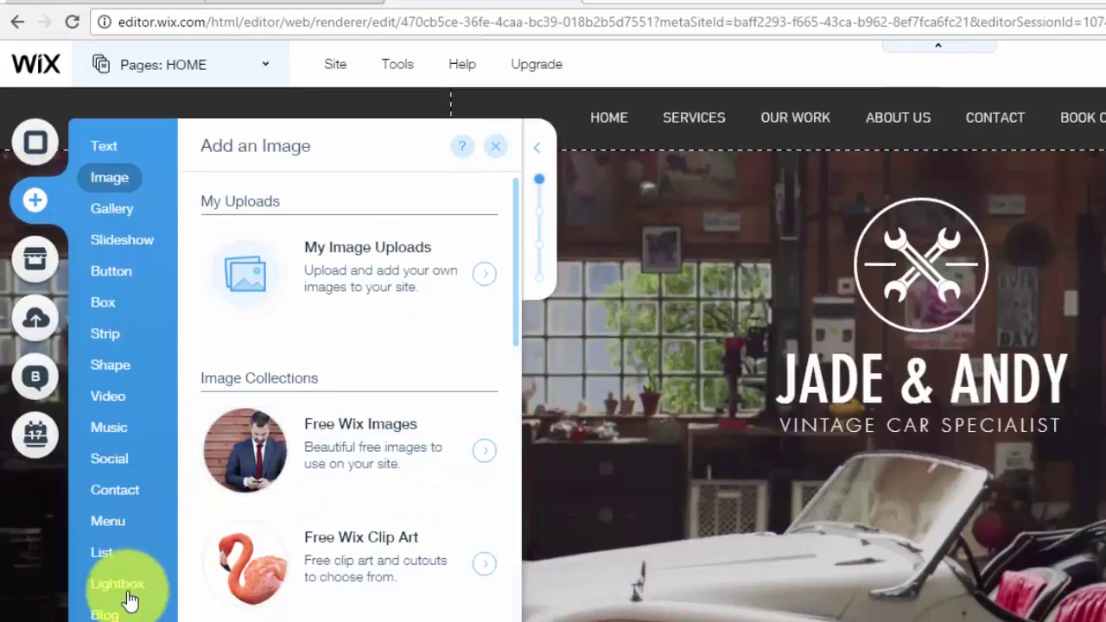
click(121, 605)
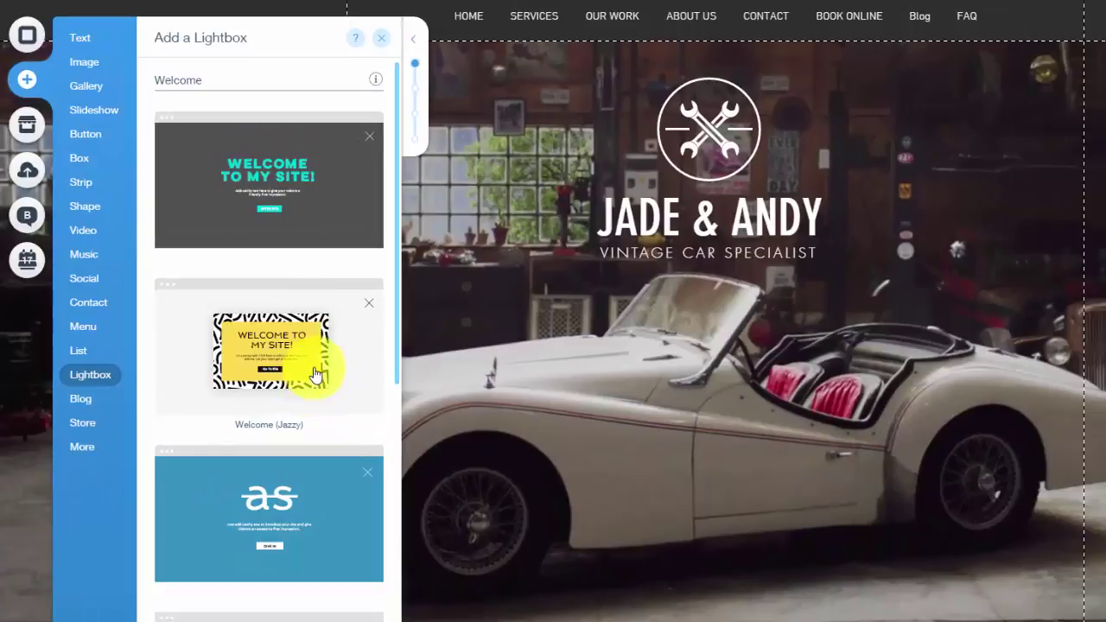
scroll(315, 379, down, 4)
scroll(315, 375, down, 3)
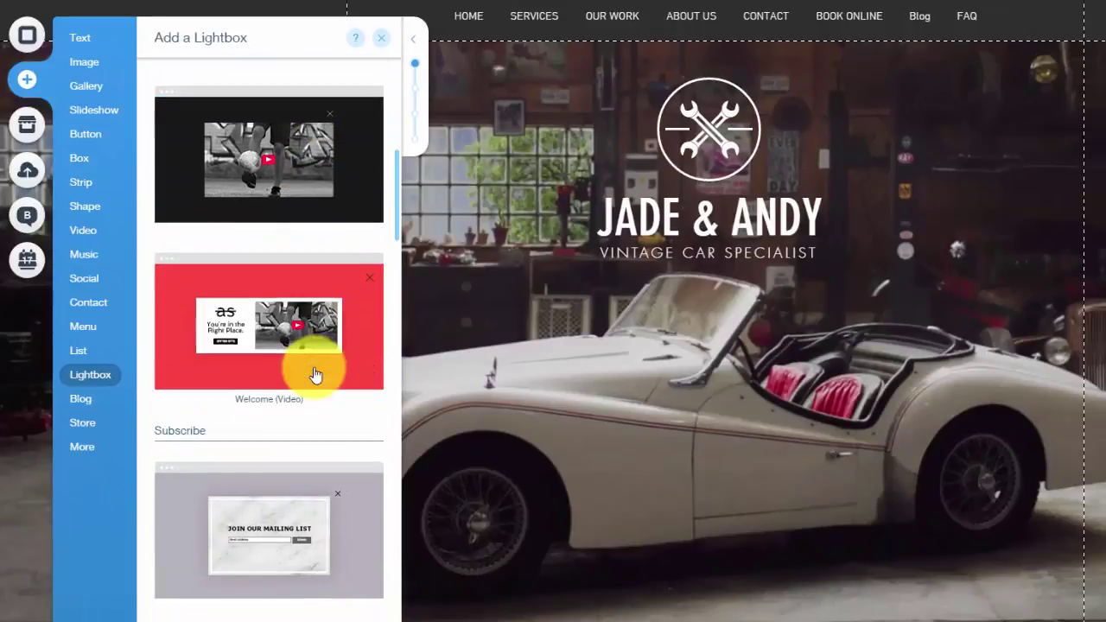
scroll(316, 374, down, 3)
scroll(315, 374, down, 1)
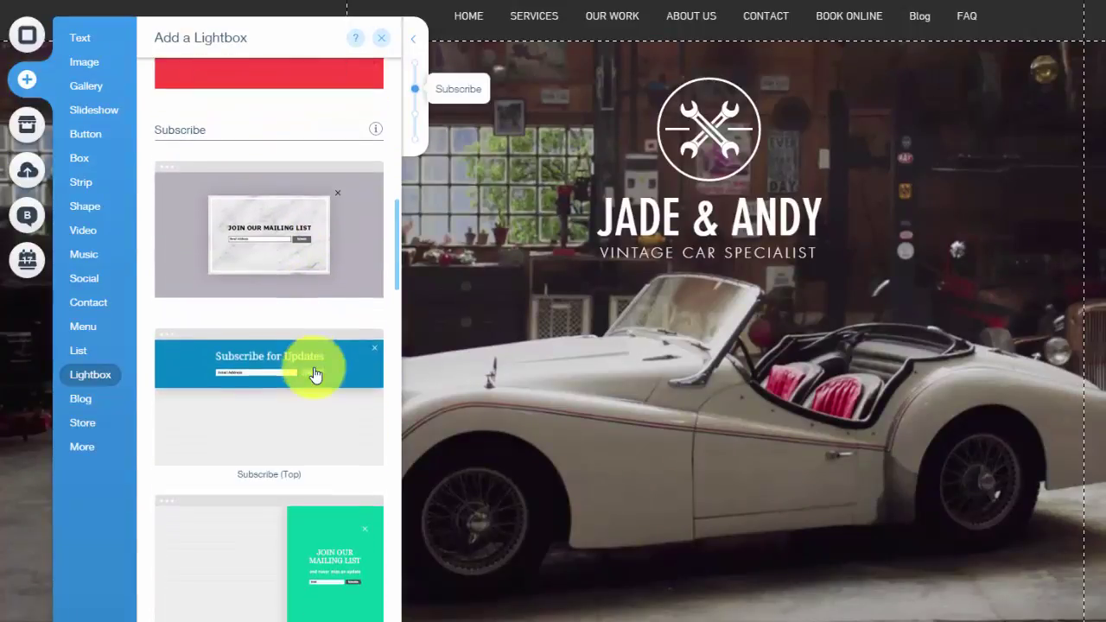
scroll(315, 374, down, 1)
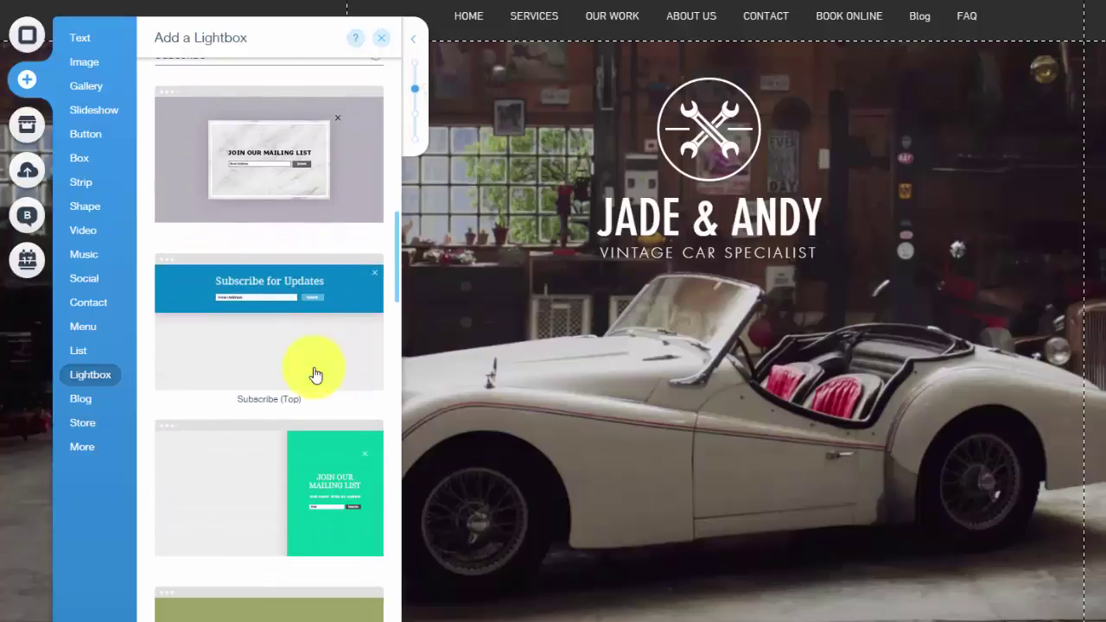
scroll(315, 375, down, 10)
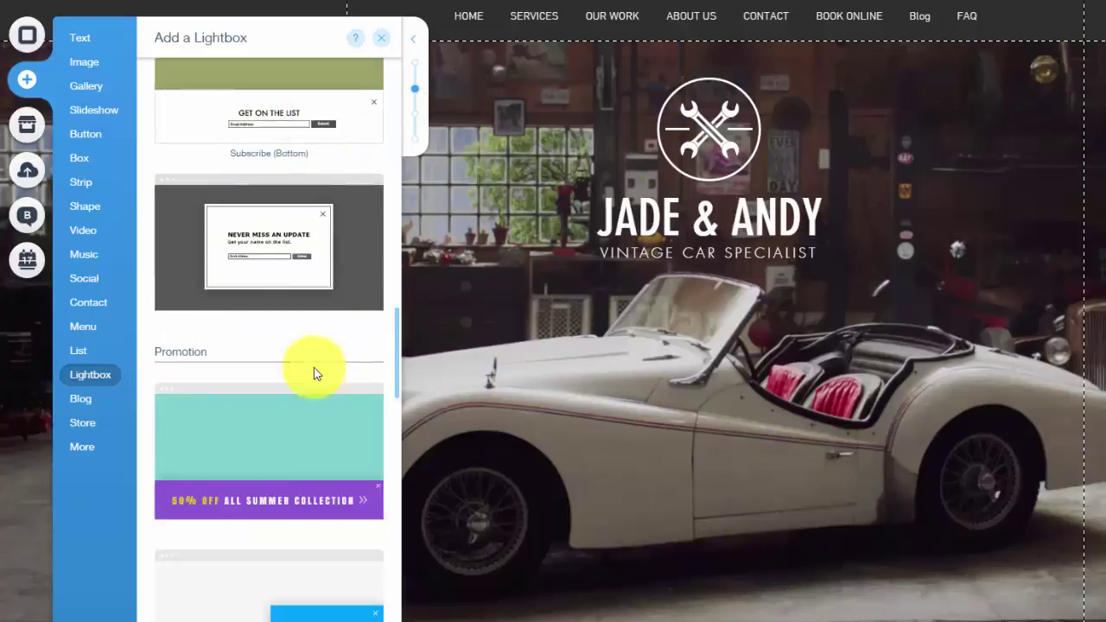
scroll(316, 374, down, 6)
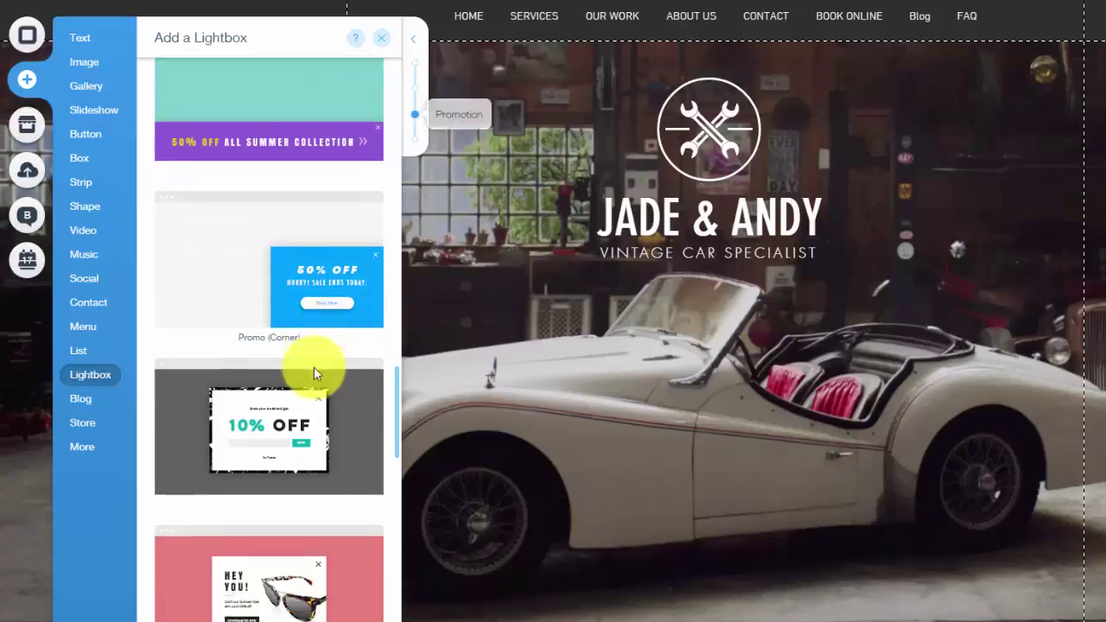
scroll(316, 374, down, 6)
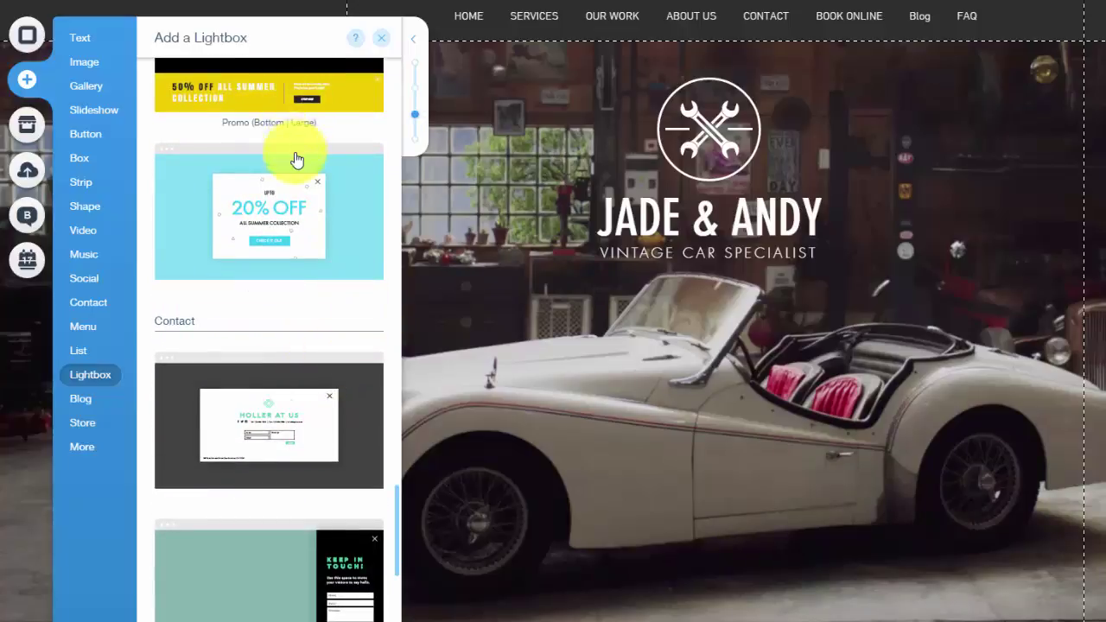
scroll(298, 177, down, 6)
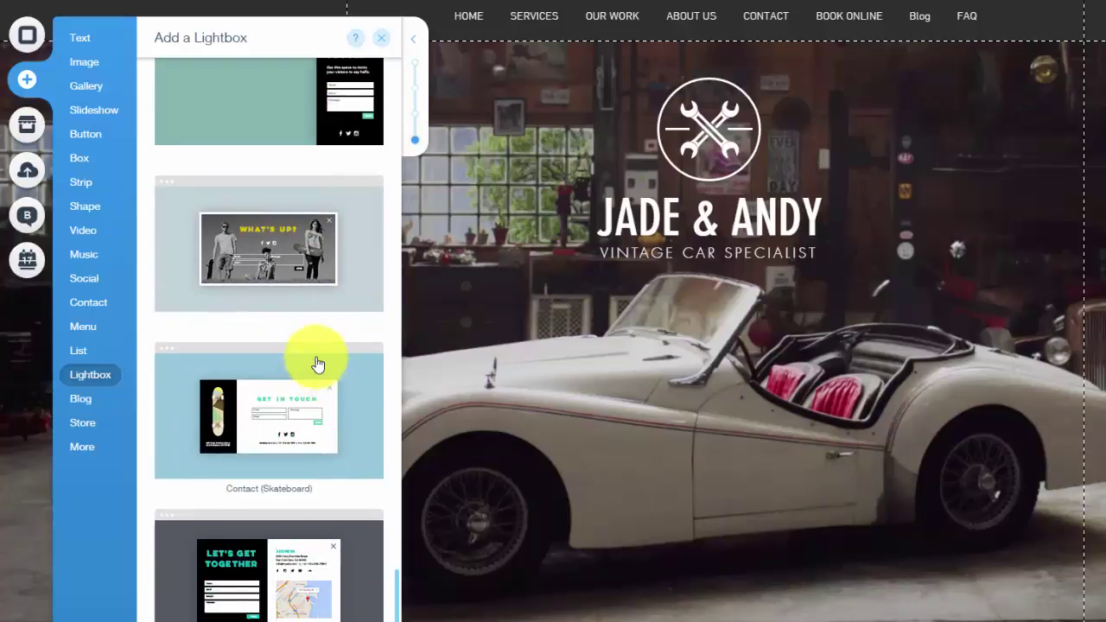
scroll(316, 366, up, 1)
scroll(318, 365, up, 10)
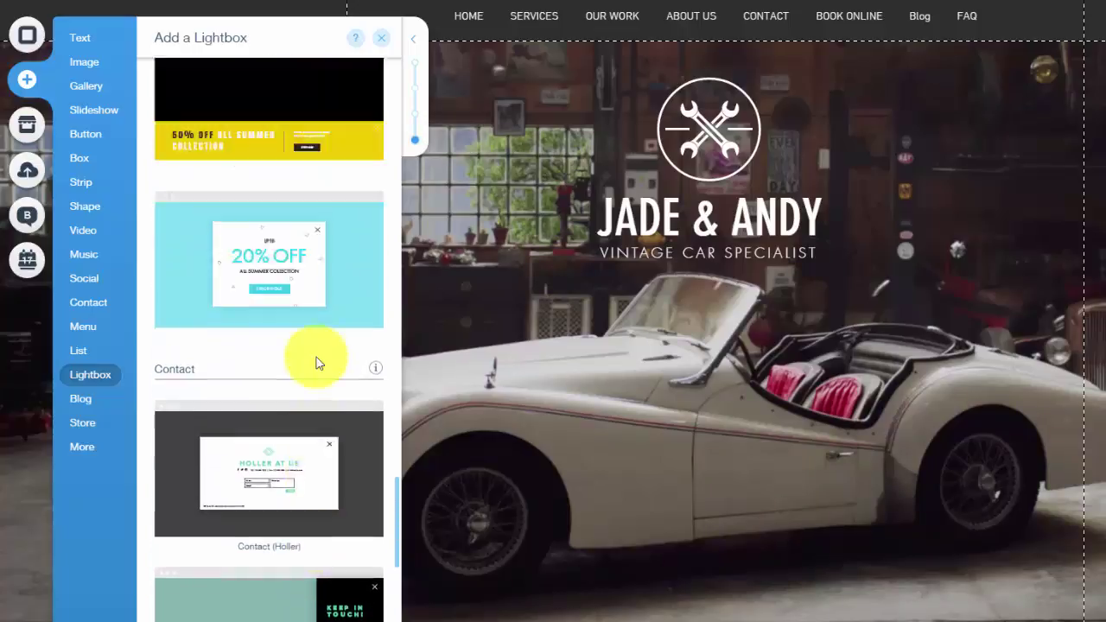
scroll(318, 366, up, 12)
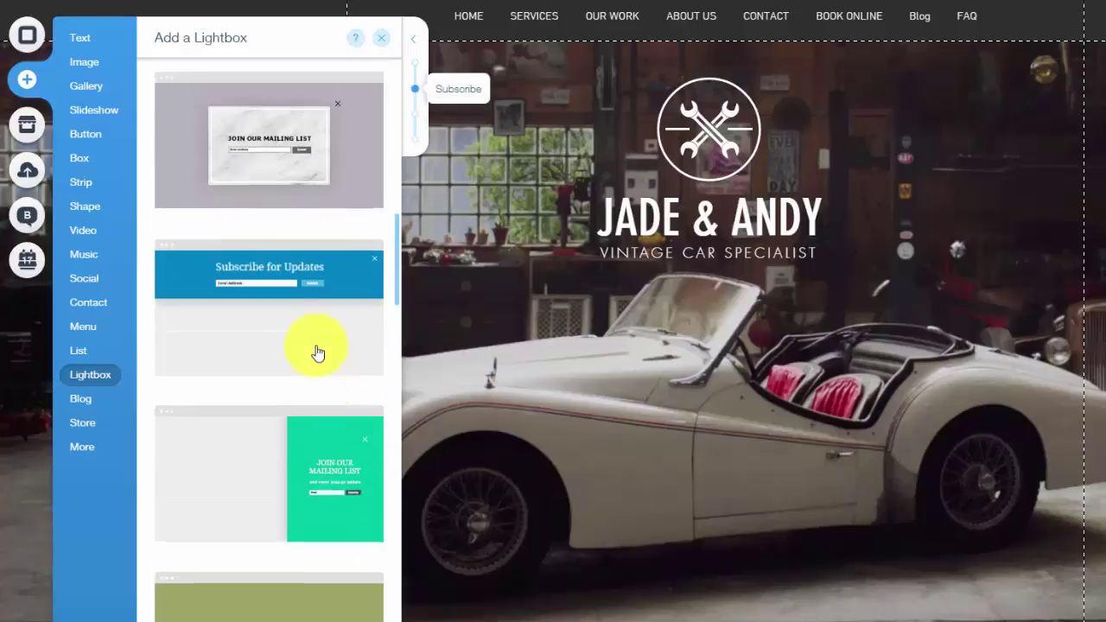
scroll(318, 353, up, 3)
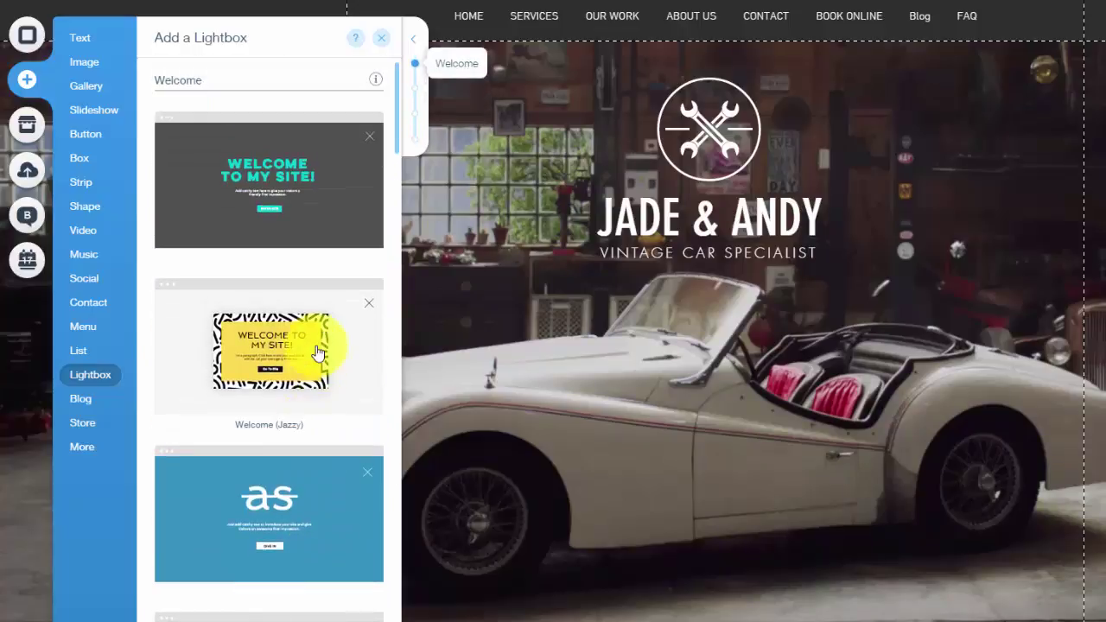
Step: Add the Welcome (Full Screen) lightbox and inspect its WELCOME TO MY SITE! title and ENTER SITE button
click(306, 194)
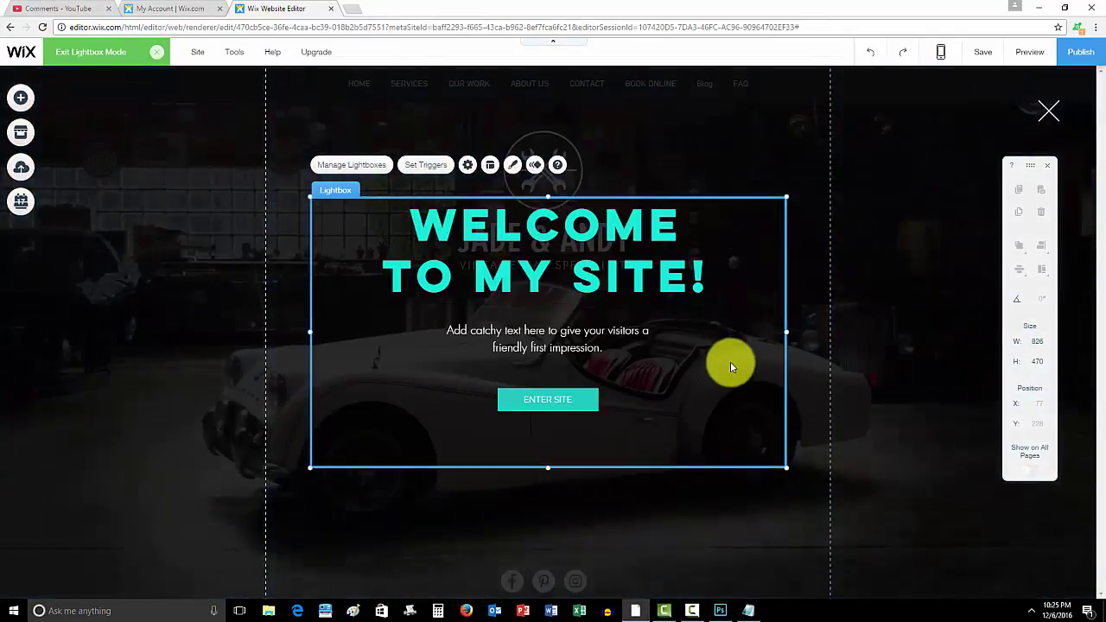
click(648, 270)
double_click(692, 279)
click(722, 277)
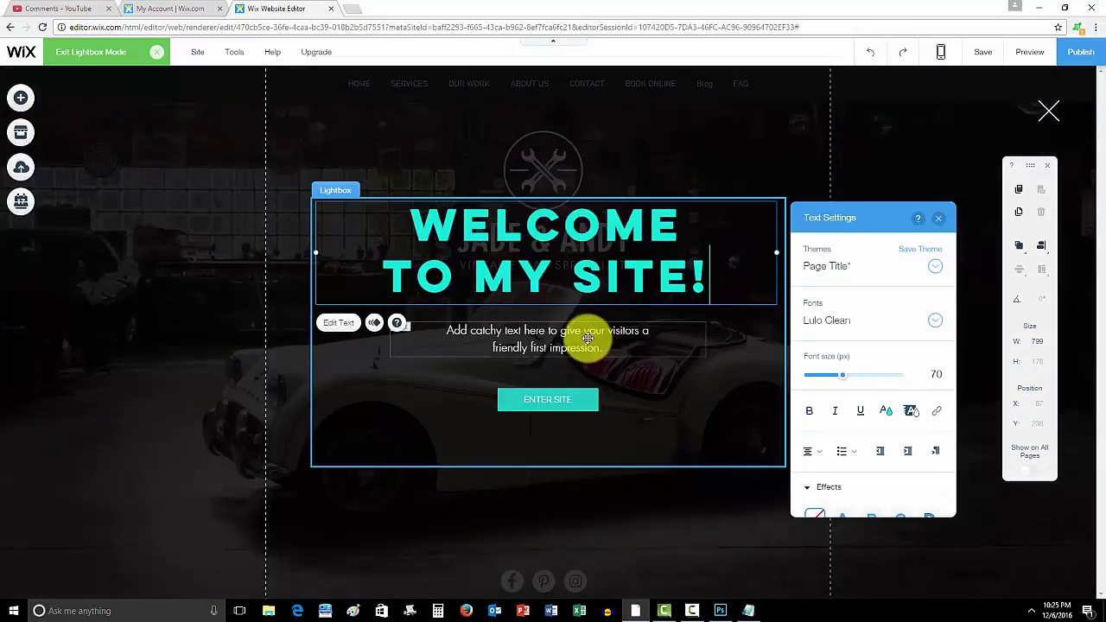
click(551, 404)
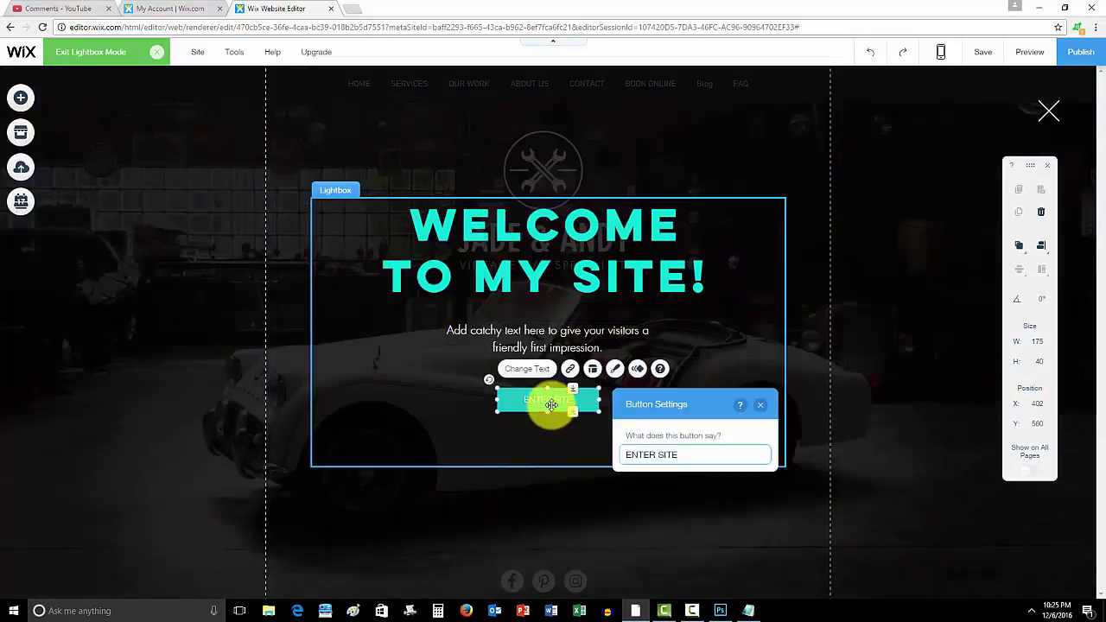
click(763, 407)
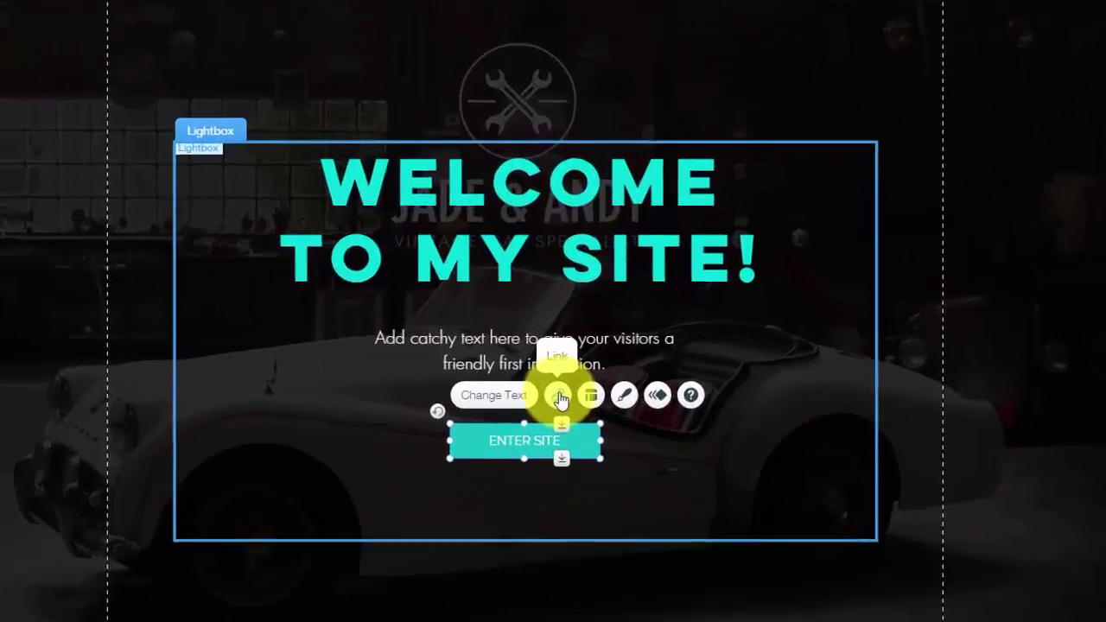
click(560, 397)
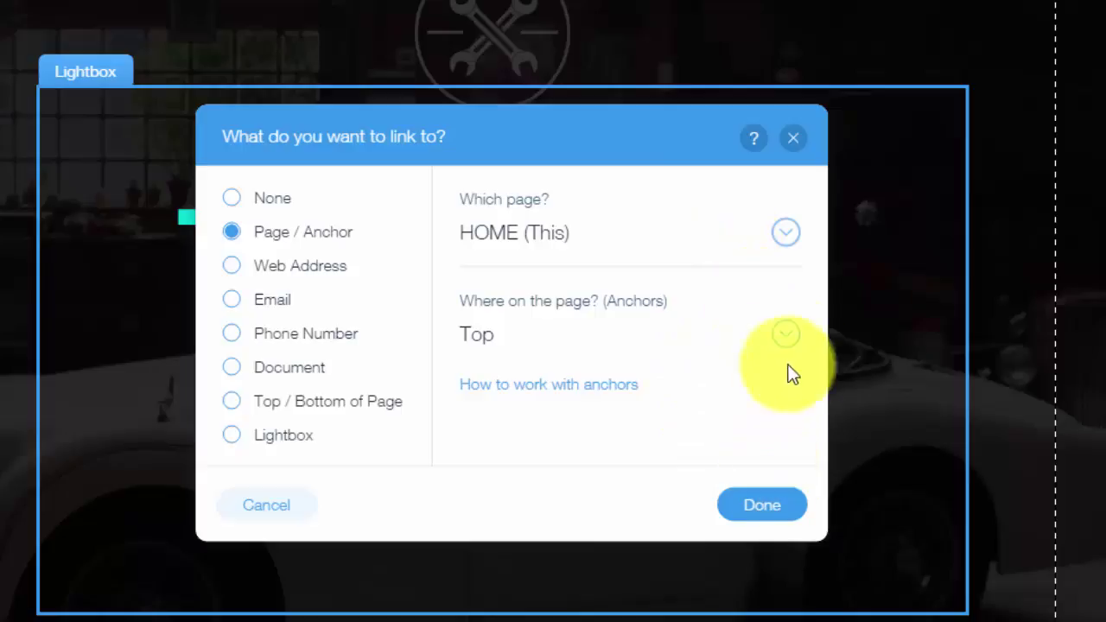
click(788, 147)
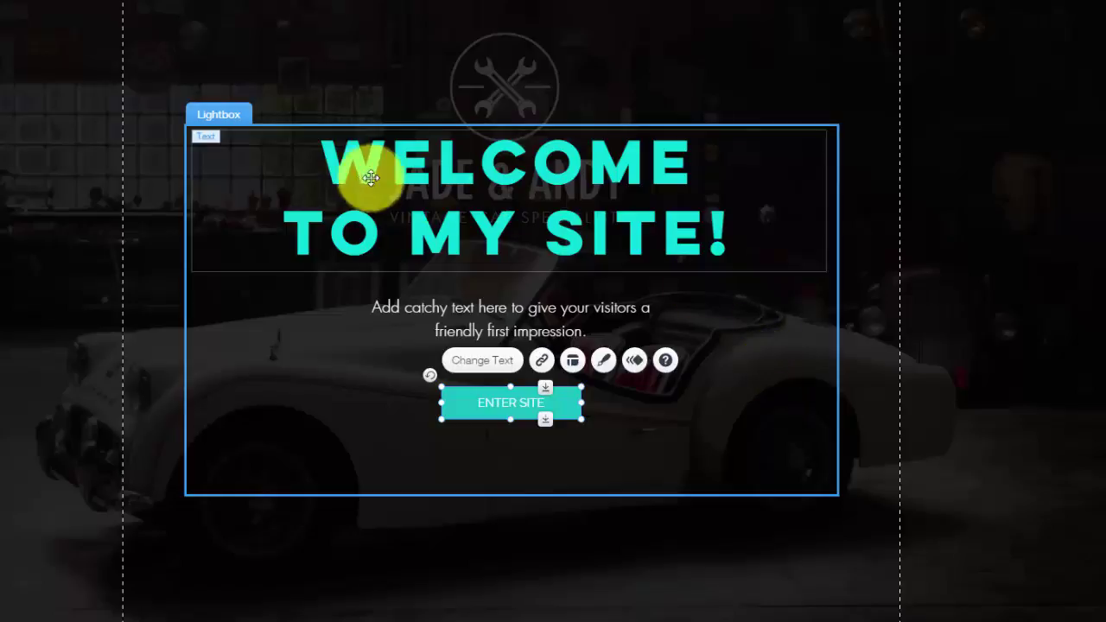
Step: In the lightbox's settings, switch auto-display off and back on, keeping HOME with a 2-second delay
click(285, 138)
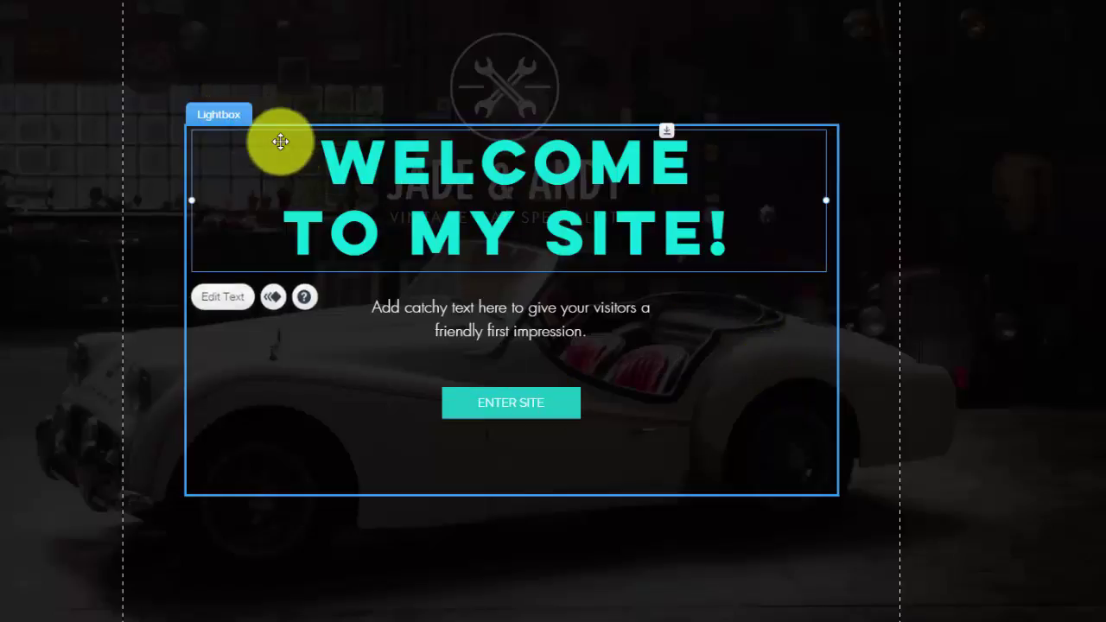
click(343, 373)
click(400, 79)
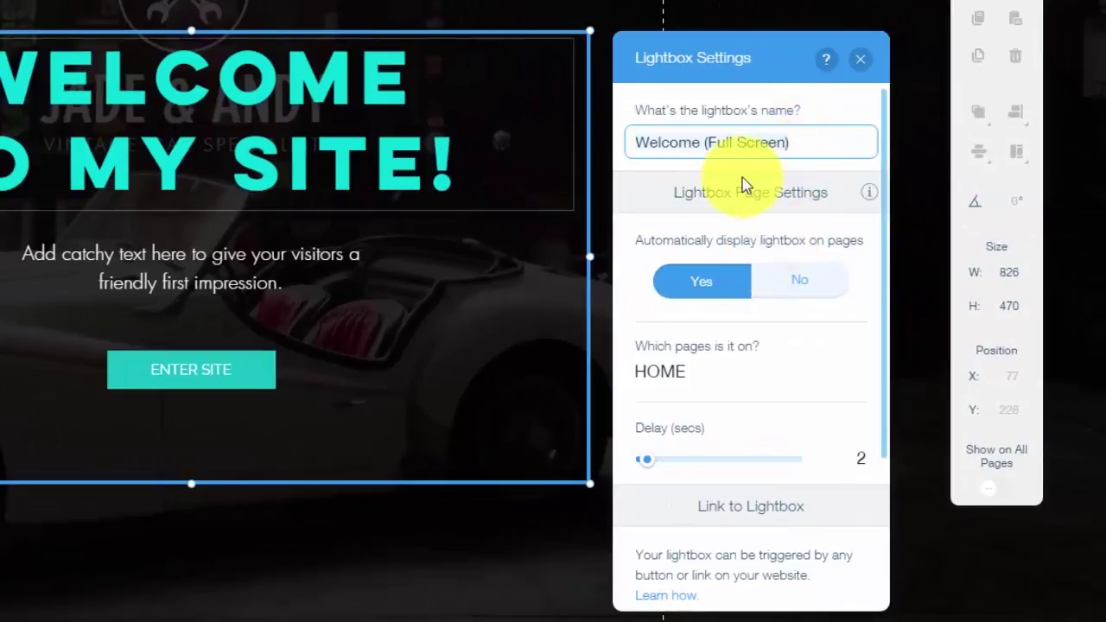
scroll(752, 289, down, 2)
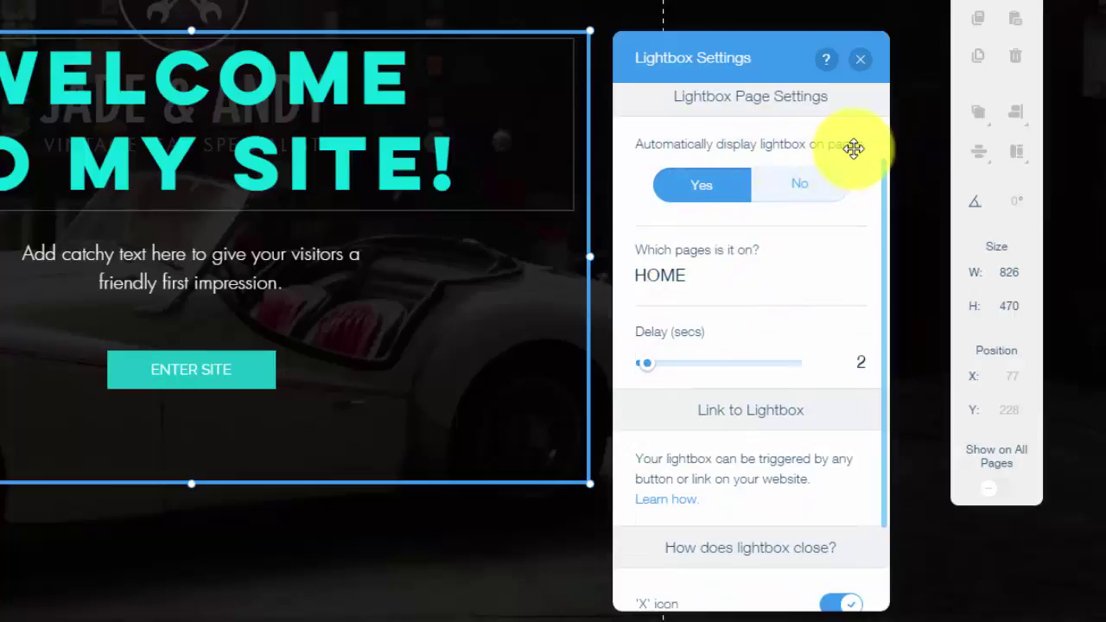
click(817, 190)
click(708, 246)
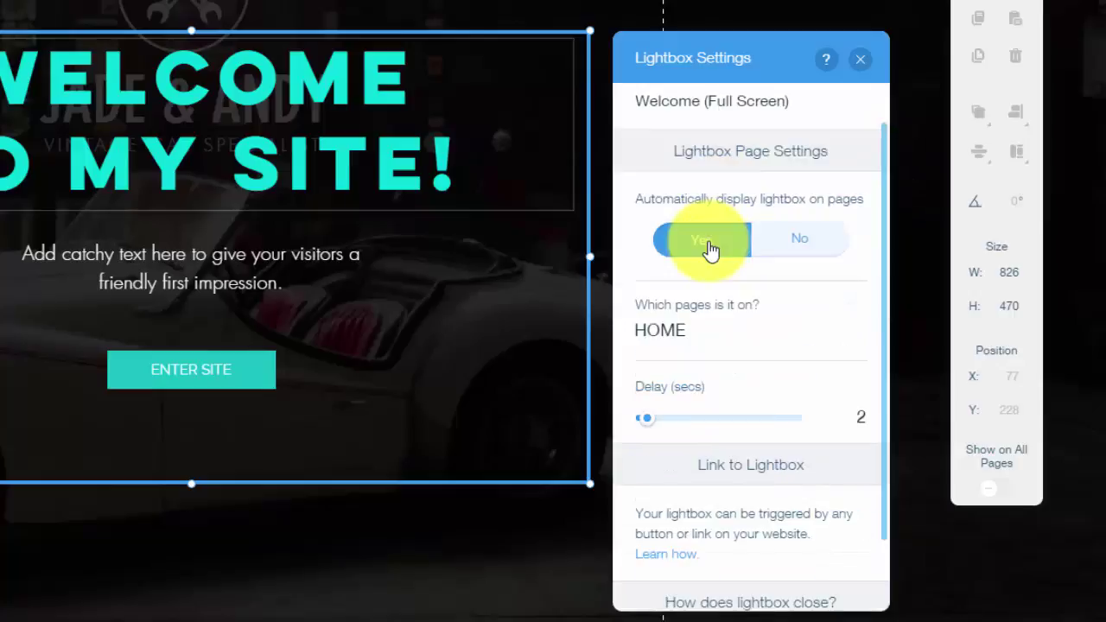
scroll(789, 268, down, 2)
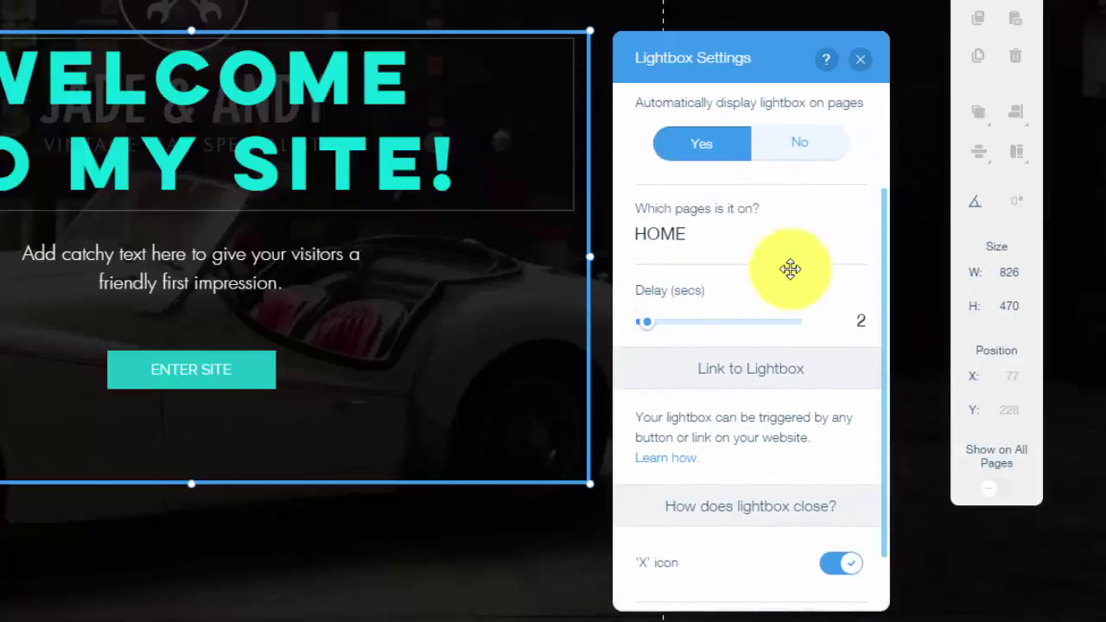
Step: Add 'First page visitor sees' to the pages where the welcome lightbox appears
click(681, 242)
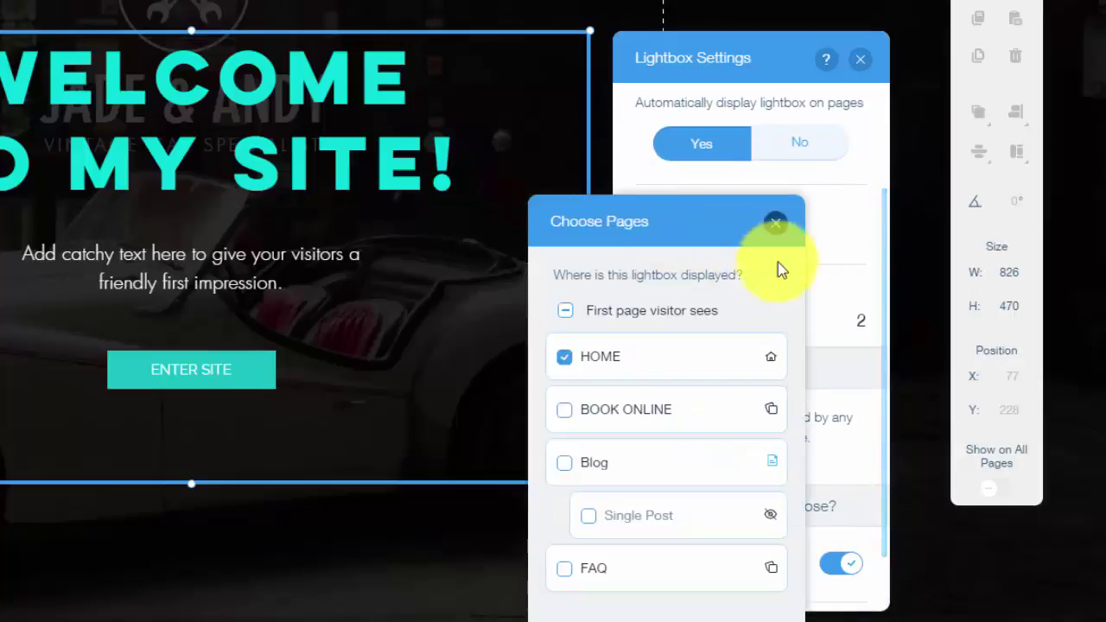
click(566, 313)
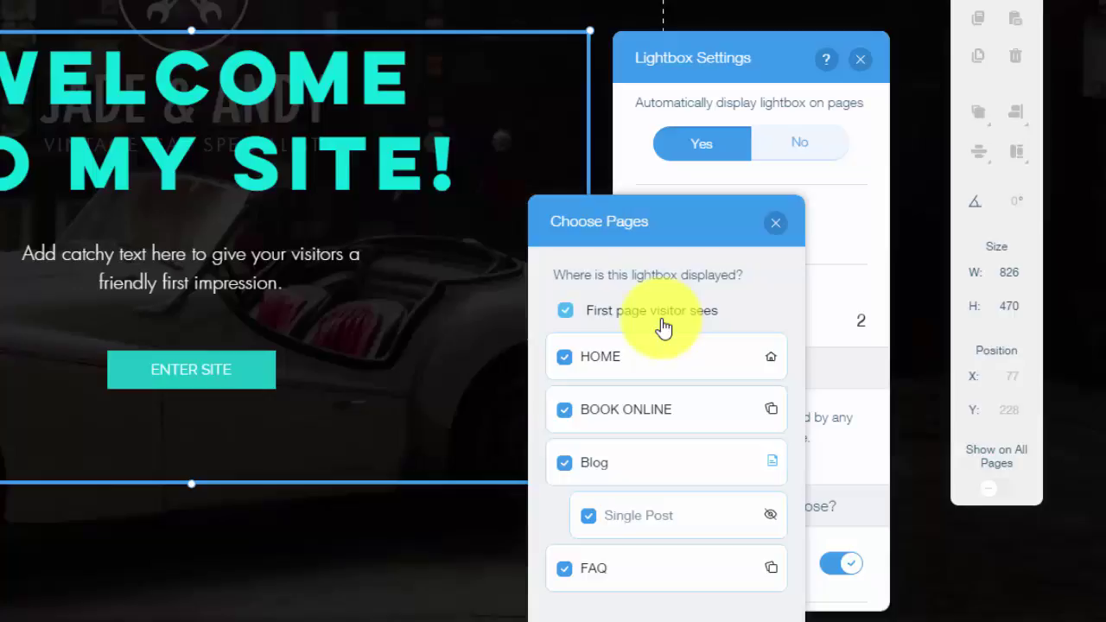
Step: Close the page choice and check the close options: 'X' icon and 'Close' button
click(777, 226)
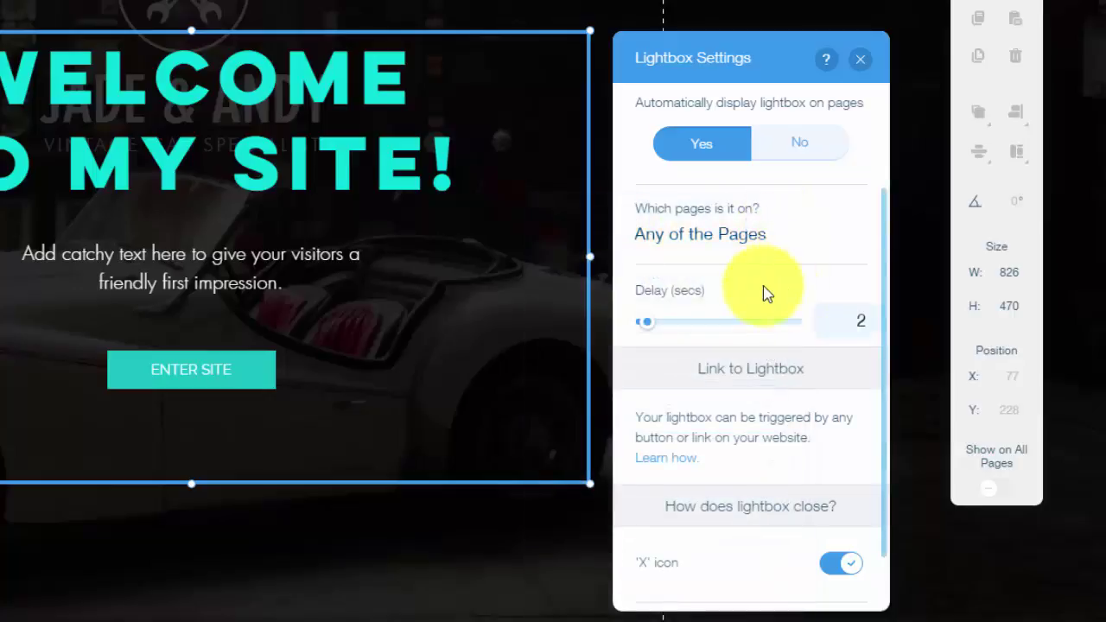
scroll(761, 291, down, 1)
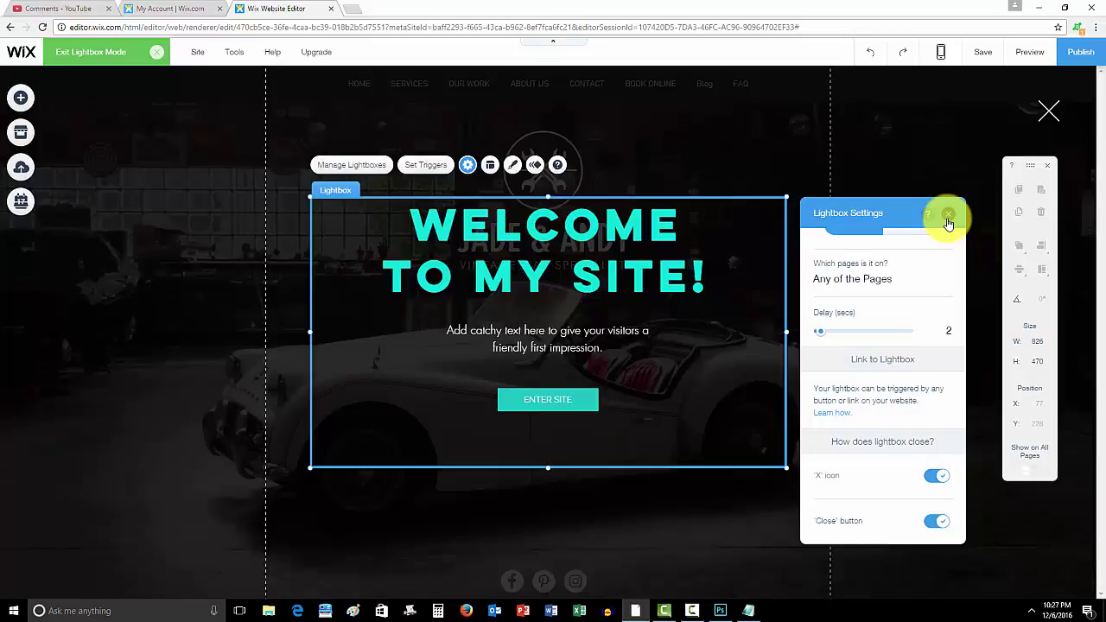
click(948, 216)
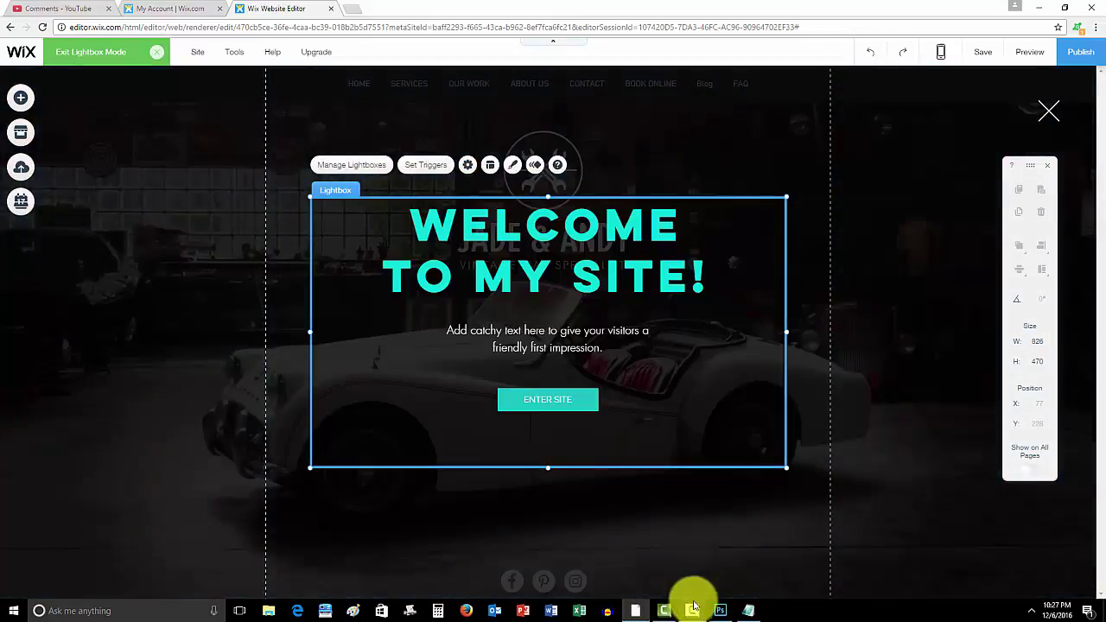
click(688, 546)
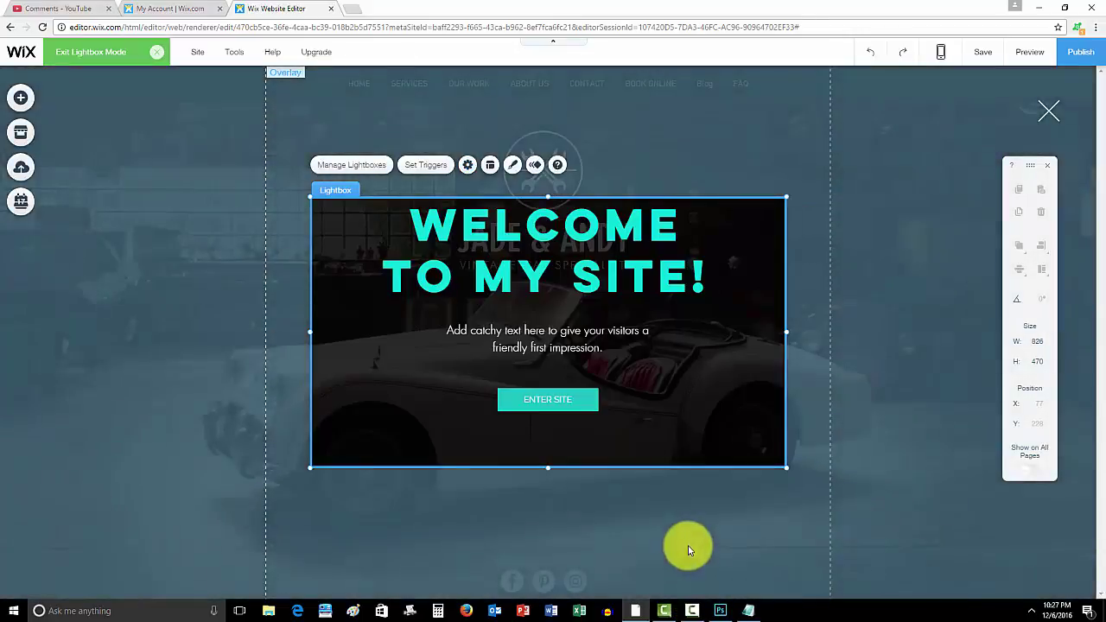